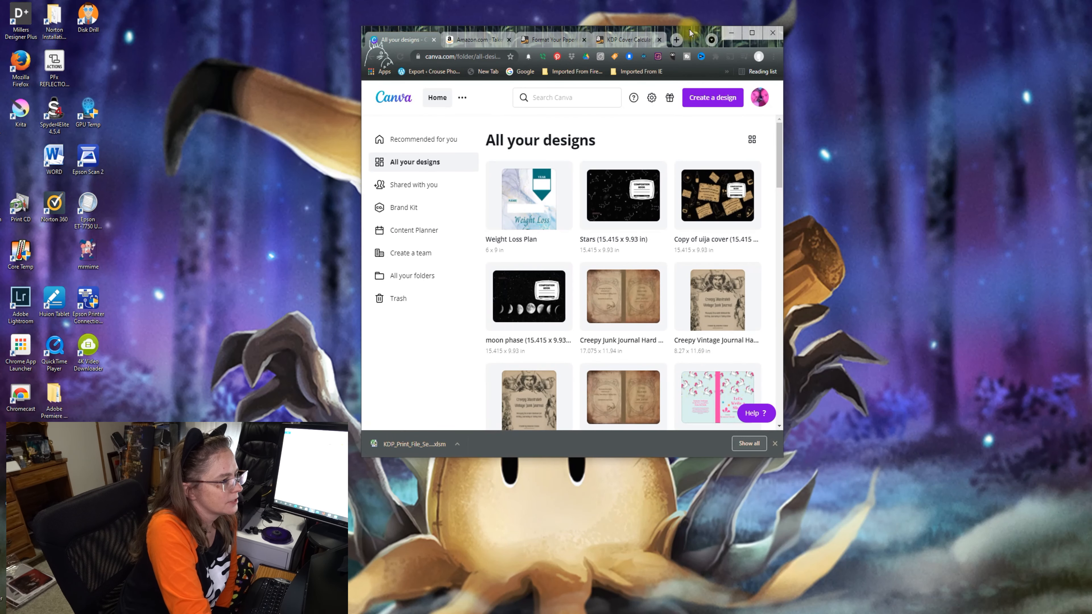
# Step: Separate the KDP Cover Calculator page into its own window and place it side by side with the Canva window
pyautogui.moveTo(626, 39); pyautogui.dragTo(823, 133)
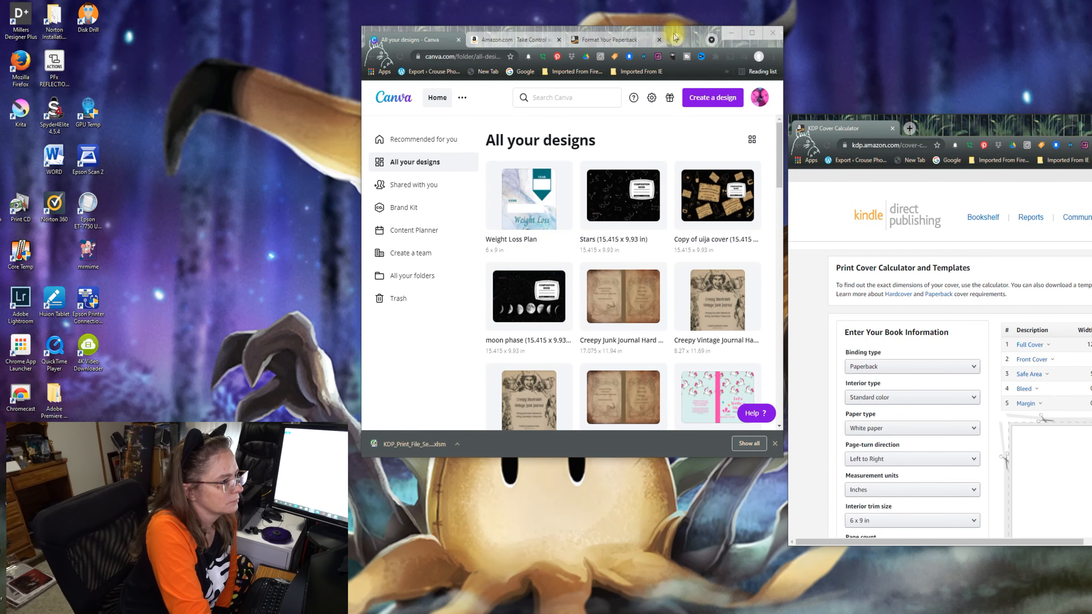
pyautogui.moveTo(691, 32); pyautogui.dragTo(390, 65)
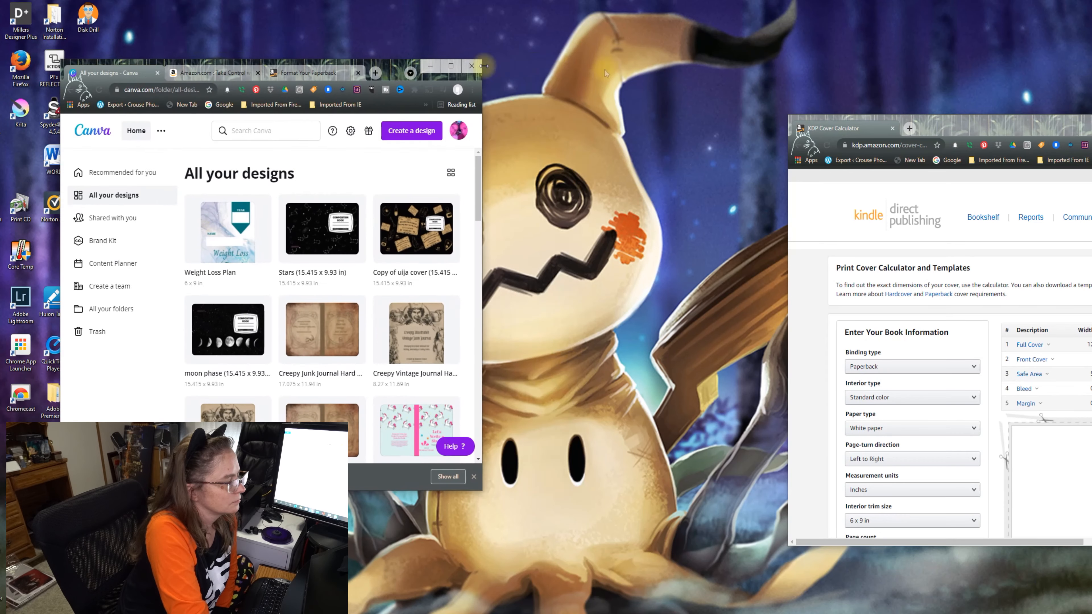
pyautogui.moveTo(986, 119); pyautogui.dragTo(745, 60)
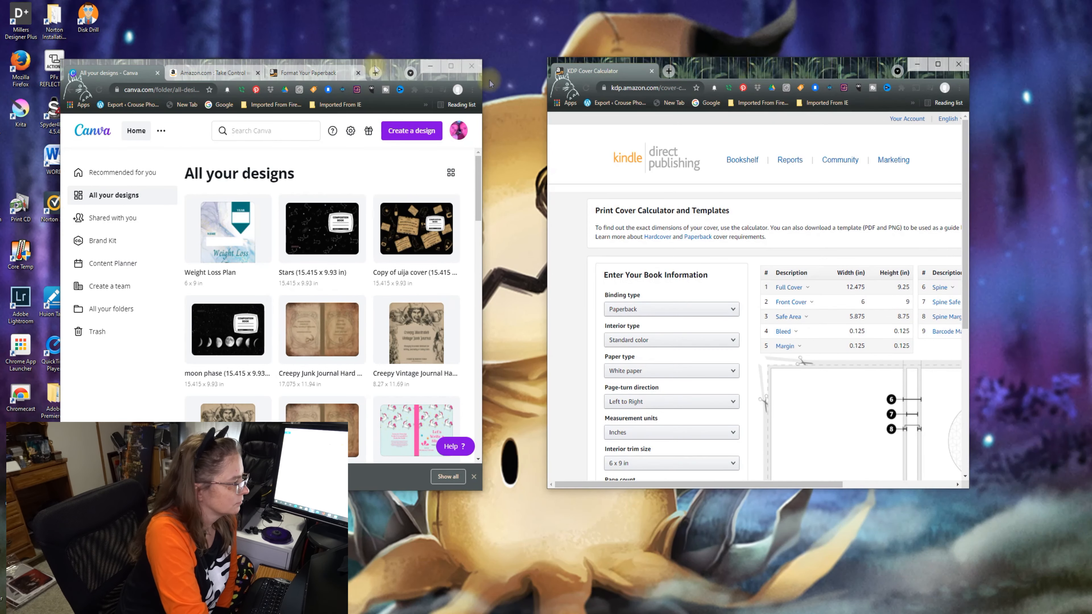
# Step: Start a custom-size design with width 12.475 and height 9.25, and switch the unit to inches
pyautogui.click(410, 132)
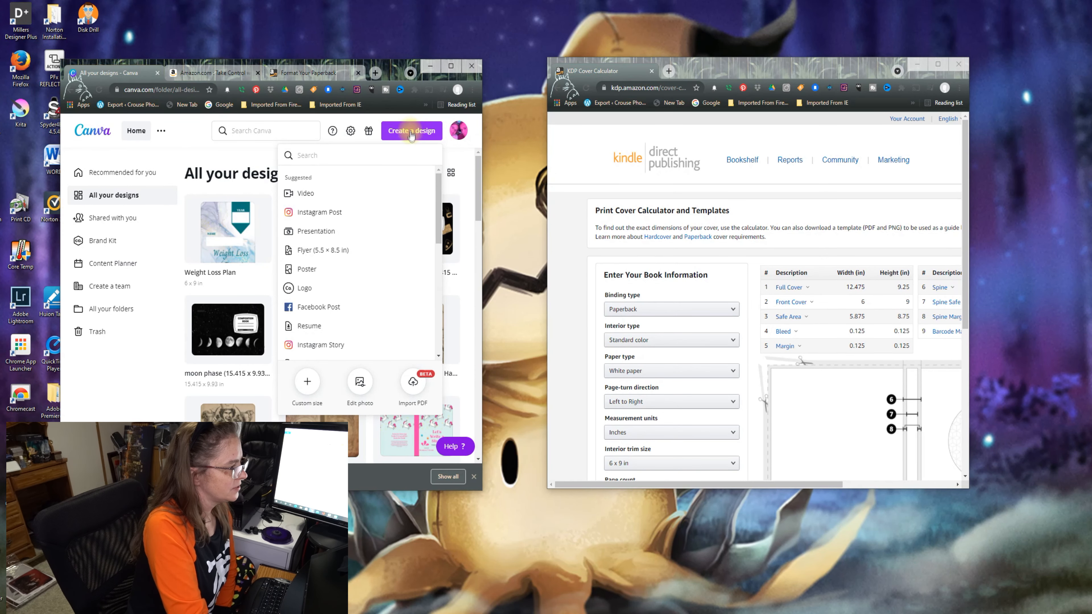
pyautogui.click(307, 383)
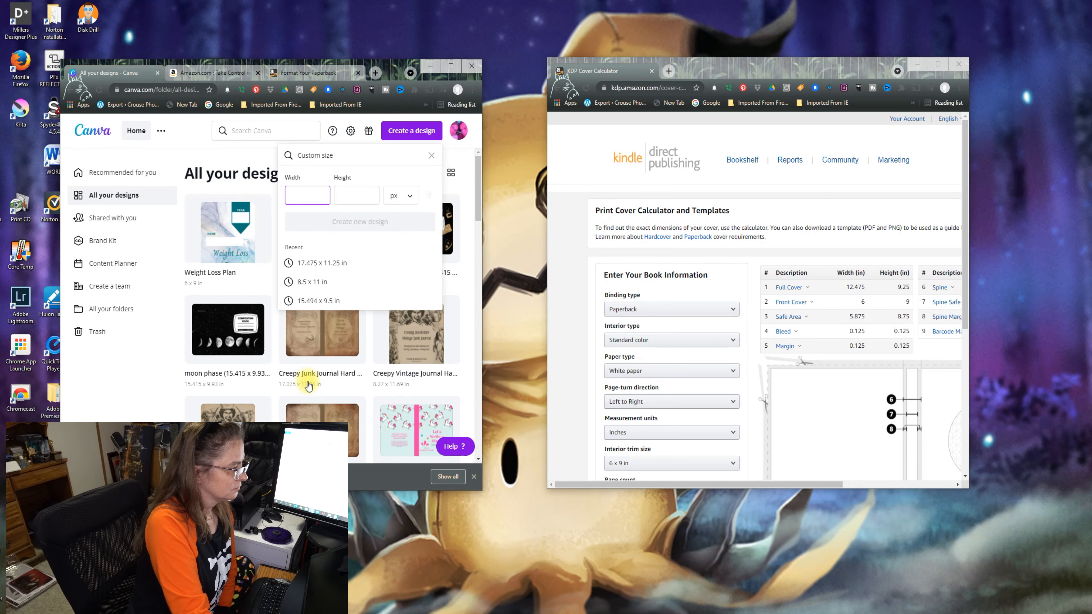
pyautogui.write('12.475')
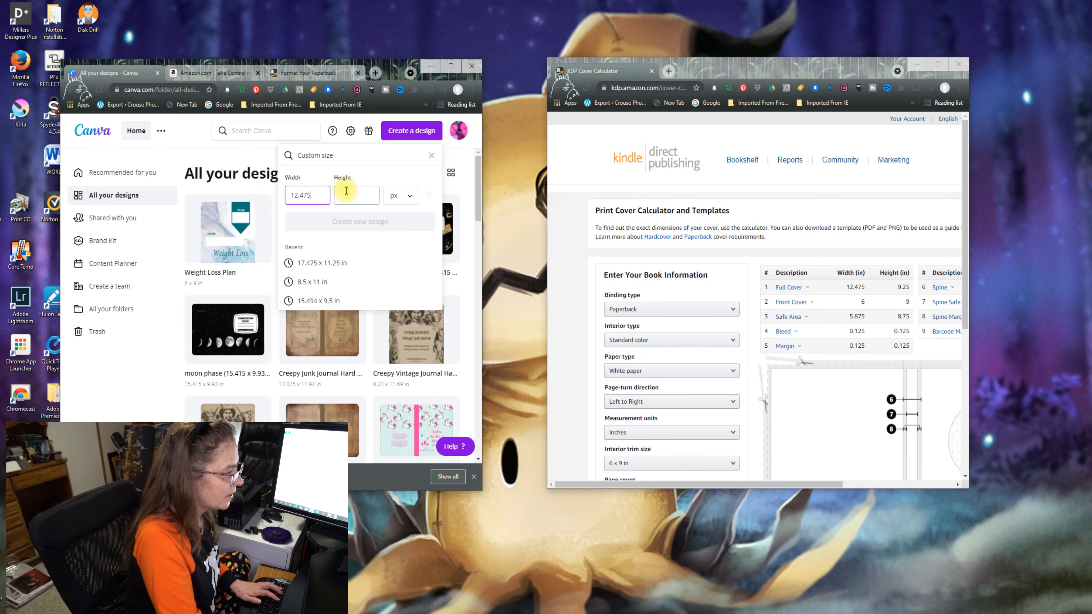
pyautogui.click(347, 194)
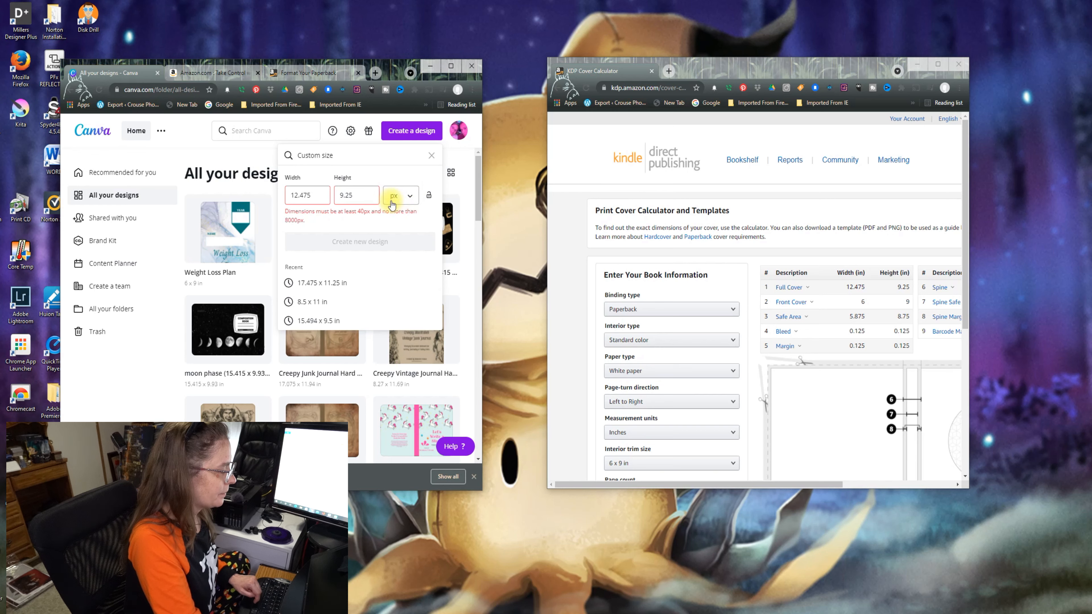
pyautogui.click(411, 201)
pyautogui.click(394, 214)
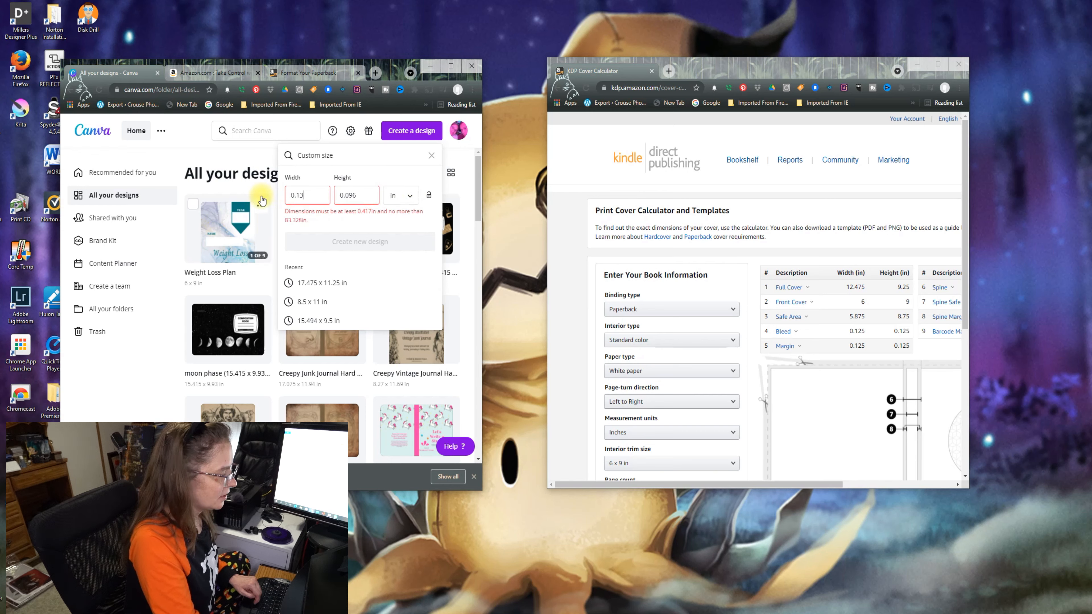
# Step: Set the custom width to 12.475 in and the height to 9.25 in, and create the new design
pyautogui.moveTo(312, 196); pyautogui.dragTo(280, 199)
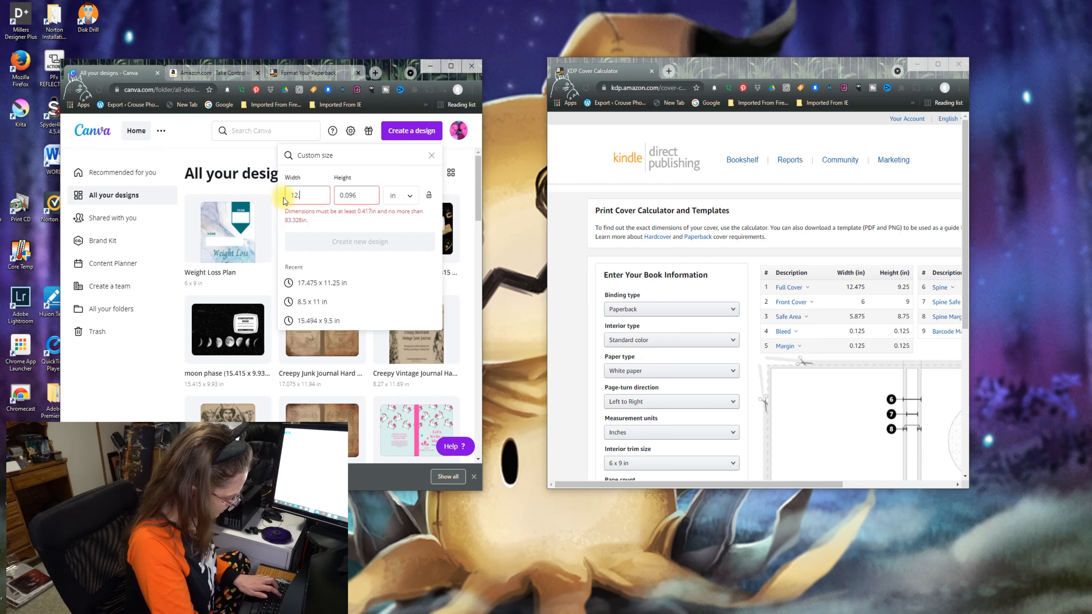
pyautogui.write('12.4')
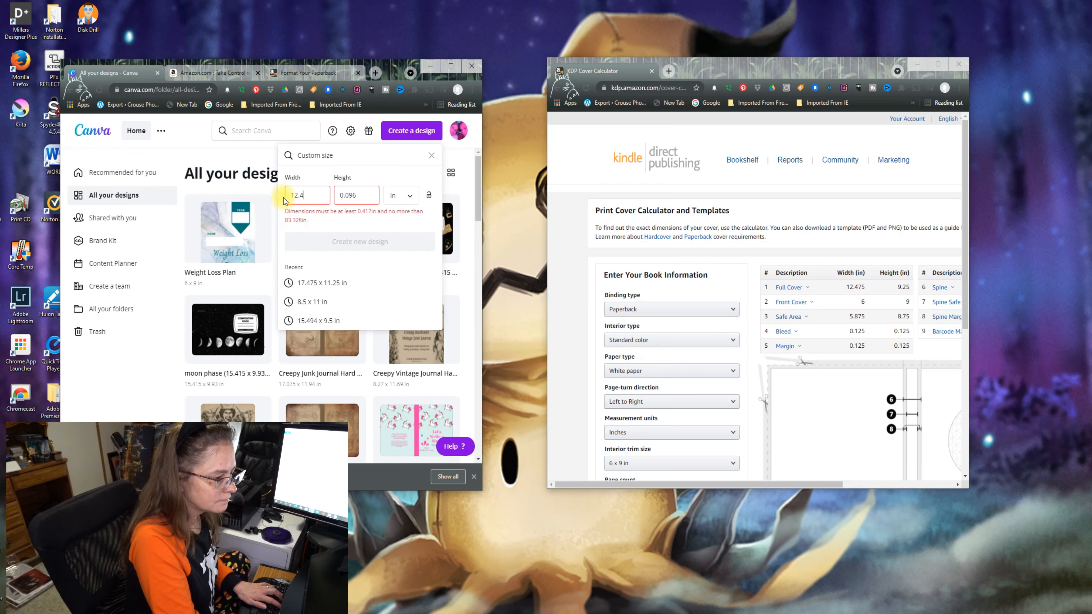
pyautogui.write('75')
pyautogui.doubleClick(360, 194)
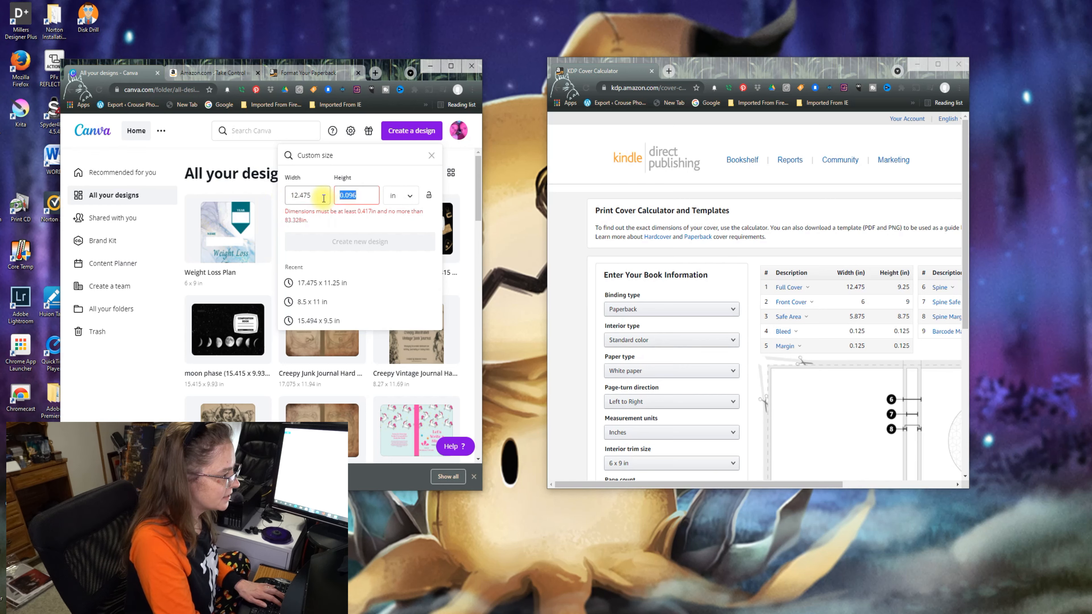
pyautogui.write('9.25')
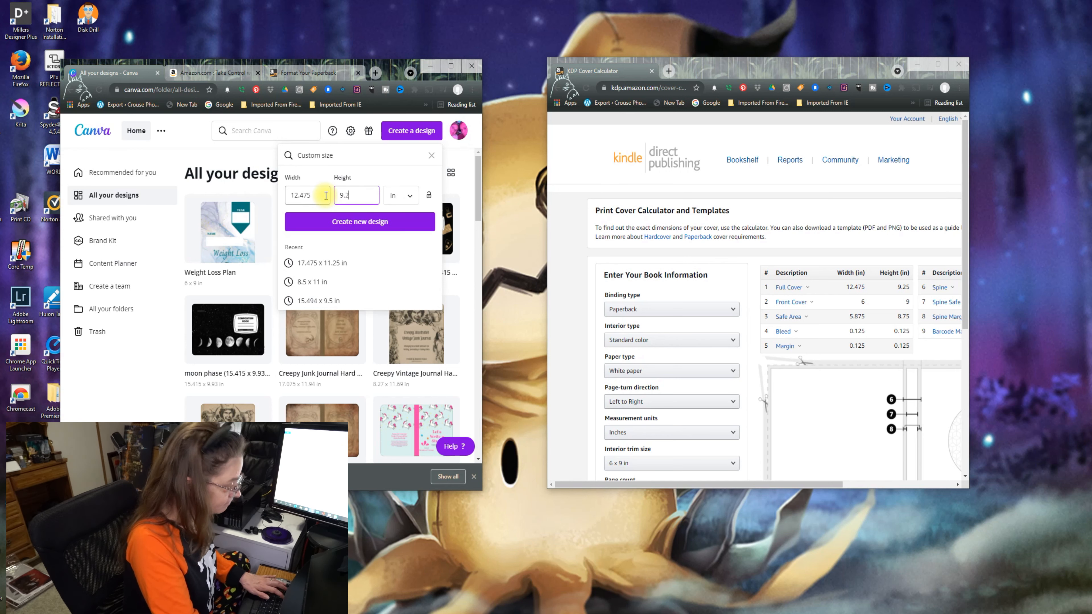
pyautogui.click(358, 222)
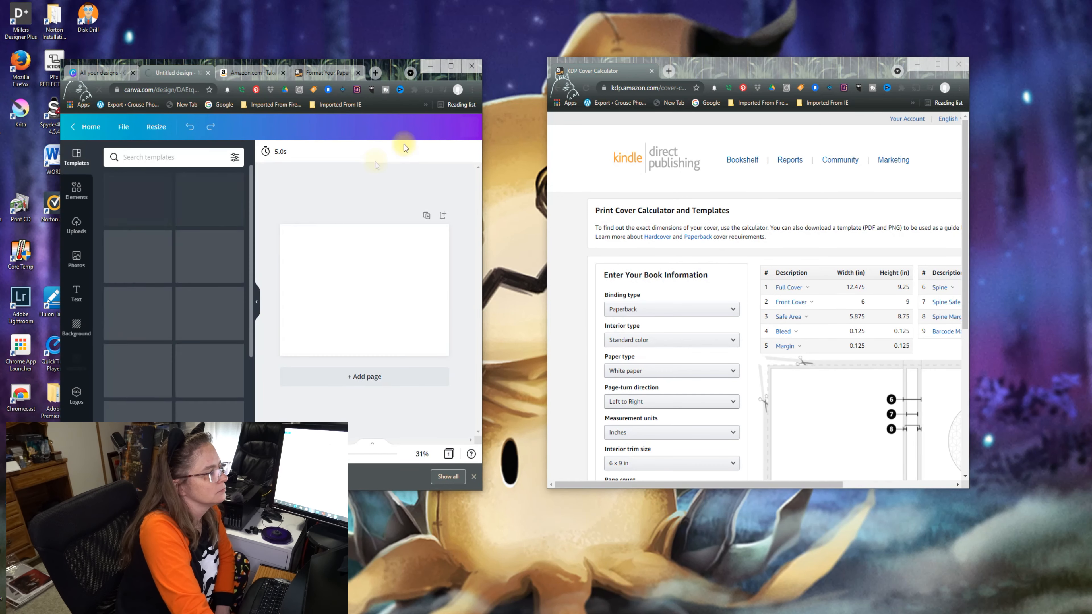
# Step: Maximize the design window, add a square shape, stretch it to full page height and narrow it into a spine strip at the page's centre
pyautogui.click(451, 66)
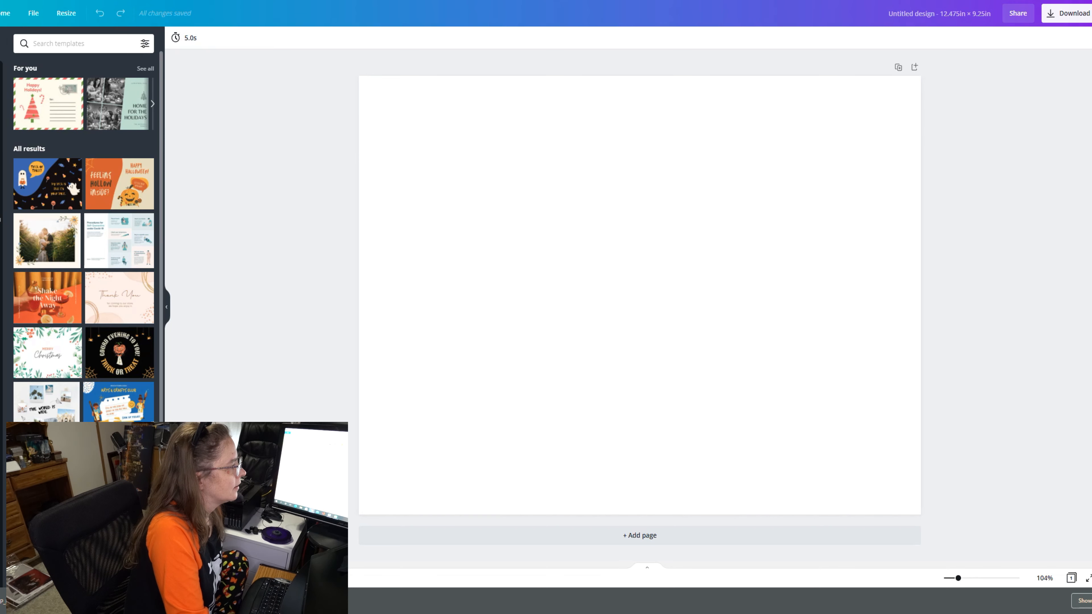
pyautogui.click(1, 78)
pyautogui.click(42, 128)
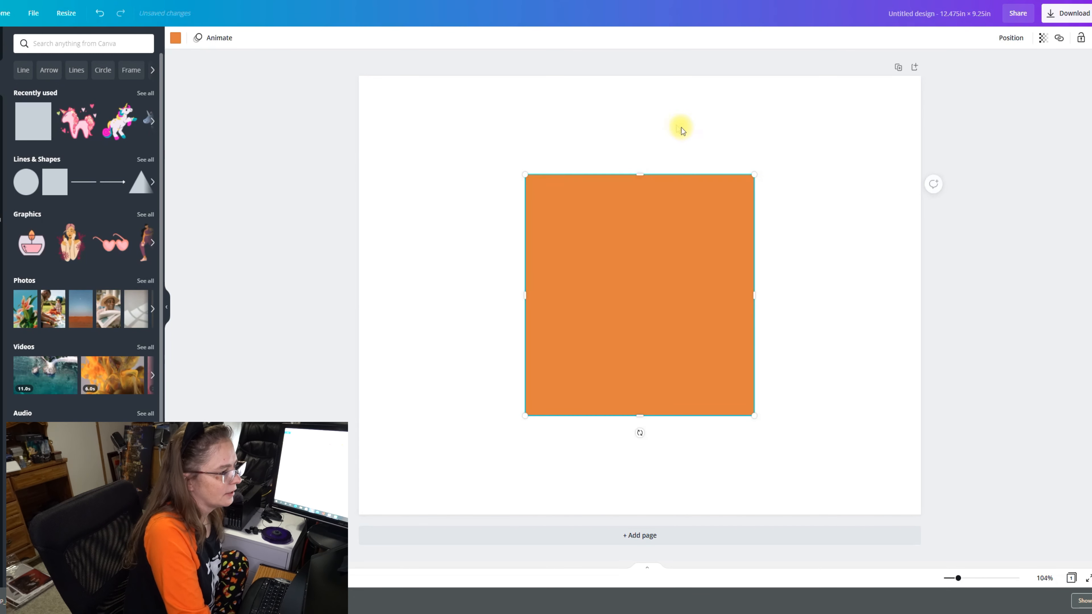
pyautogui.moveTo(641, 174); pyautogui.dragTo(638, 69)
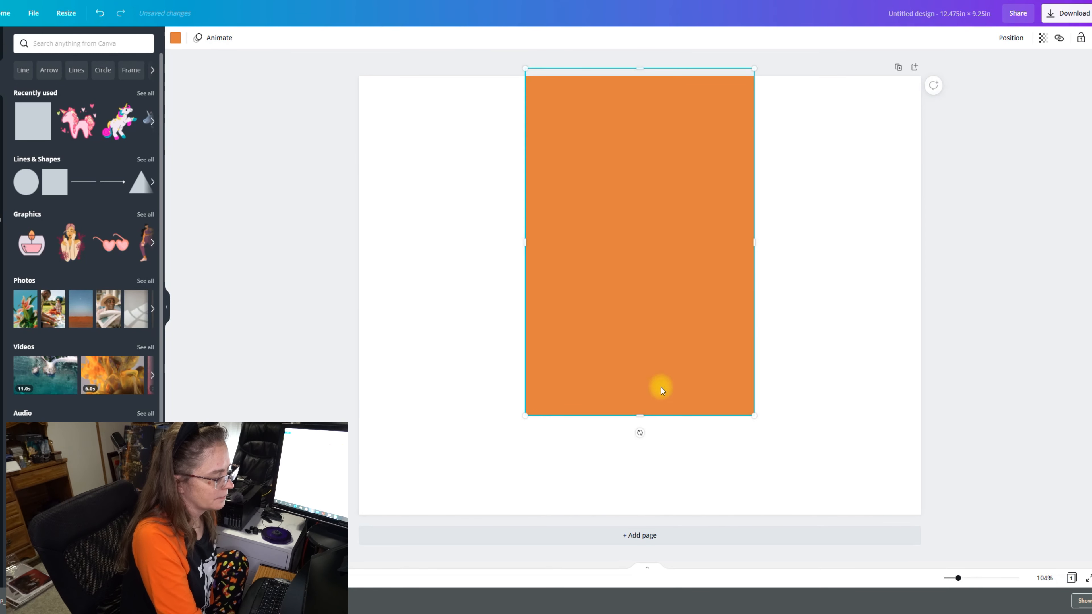
pyautogui.moveTo(641, 415); pyautogui.dragTo(629, 516)
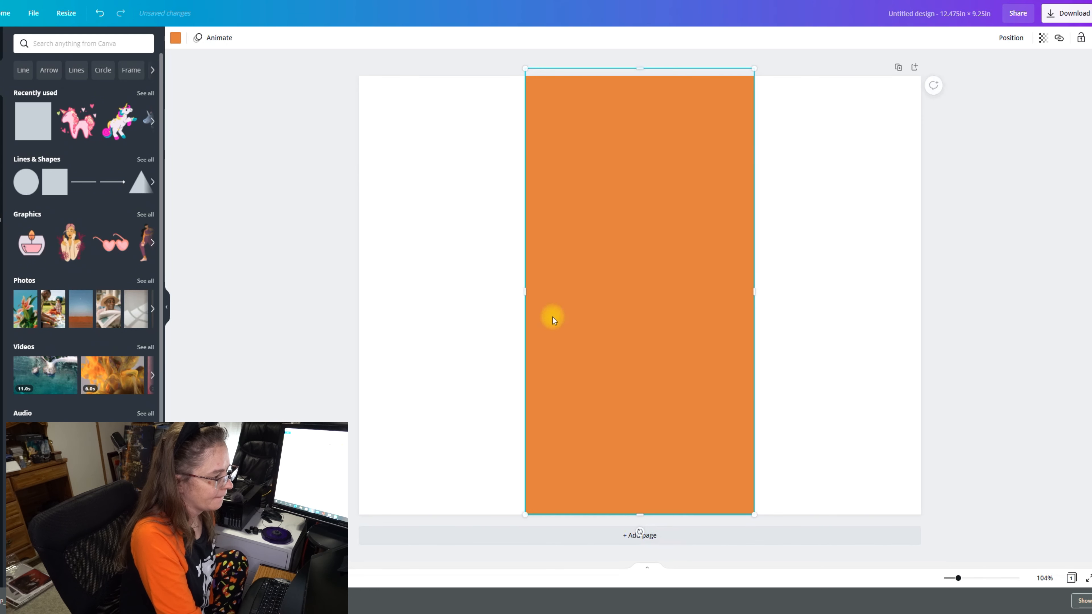
pyautogui.moveTo(526, 291); pyautogui.dragTo(638, 274)
pyautogui.click(276, 202)
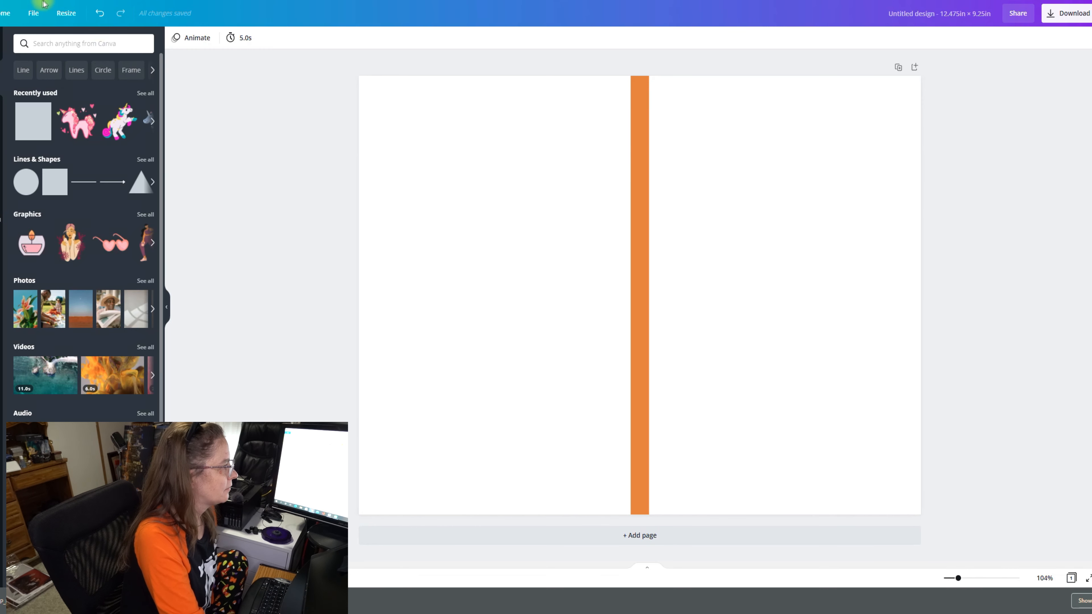
# Step: Show the margins on the cover page
pyautogui.click(33, 16)
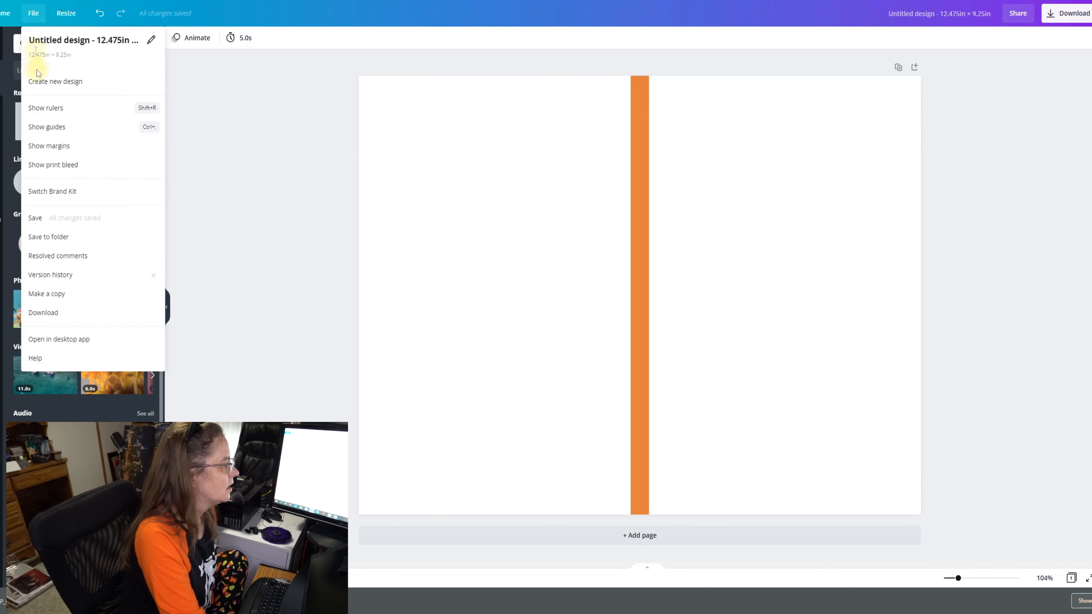
pyautogui.click(47, 146)
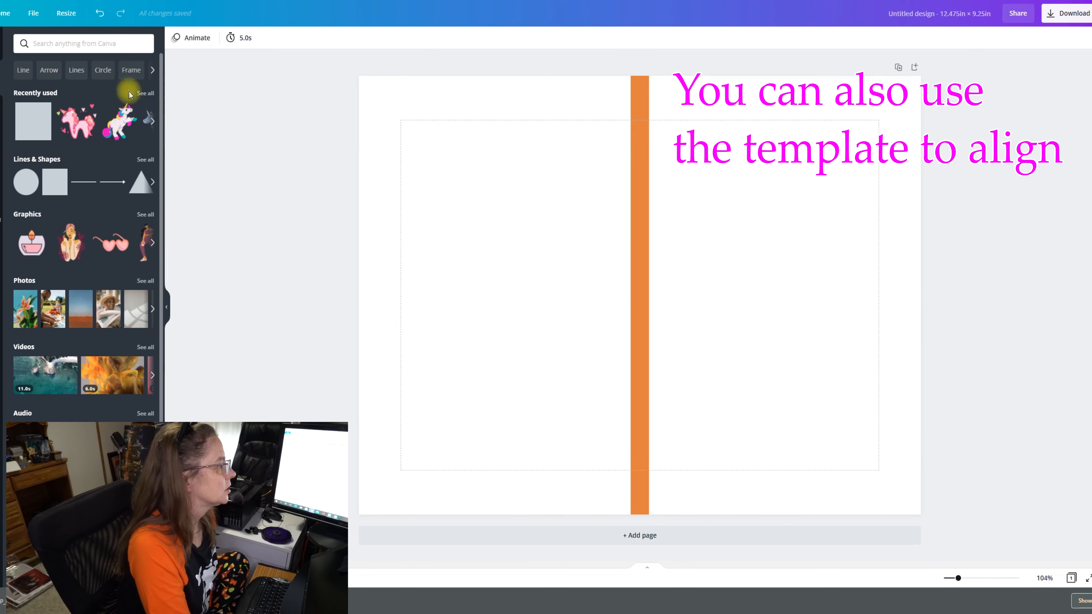
# Step: Search the elements for "composition book" and look through the results for a suitable cover label
pyautogui.click(102, 44)
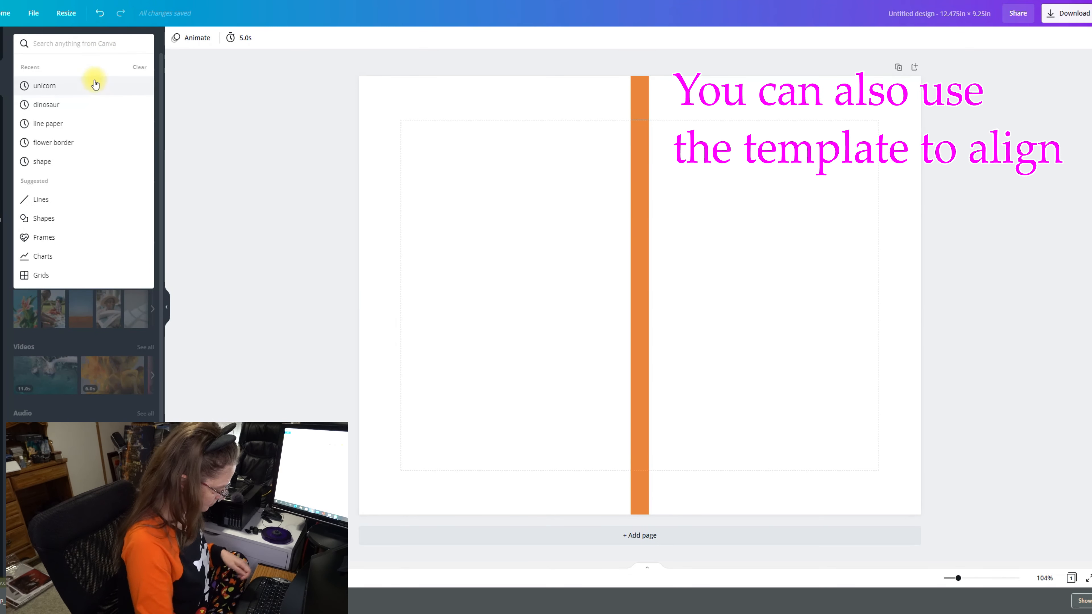
pyautogui.write('composition book')
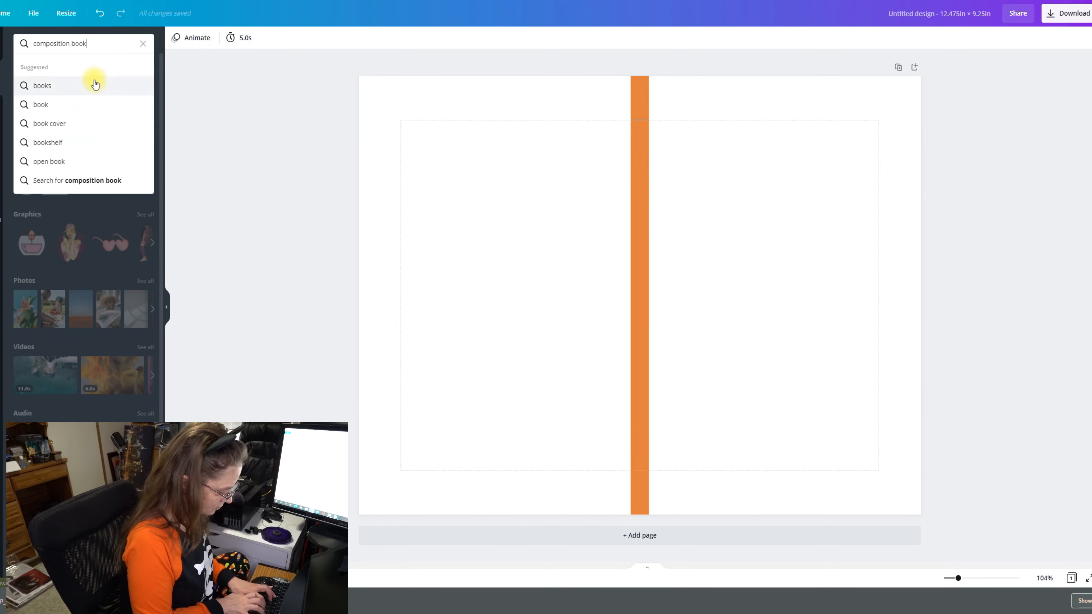
pyautogui.press('Return')
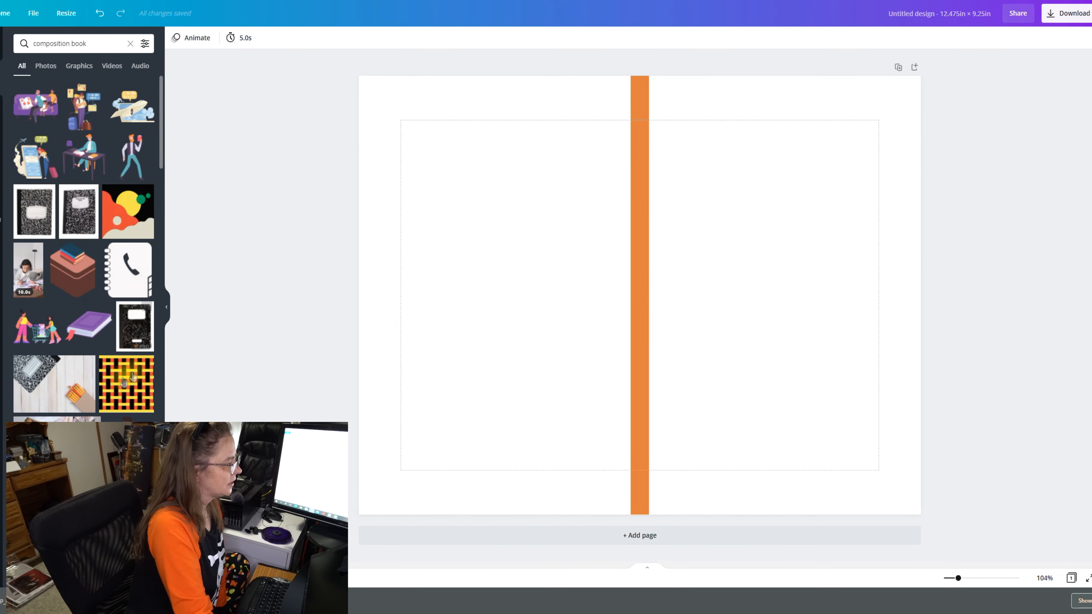
pyautogui.scroll(-10, 82, 400)
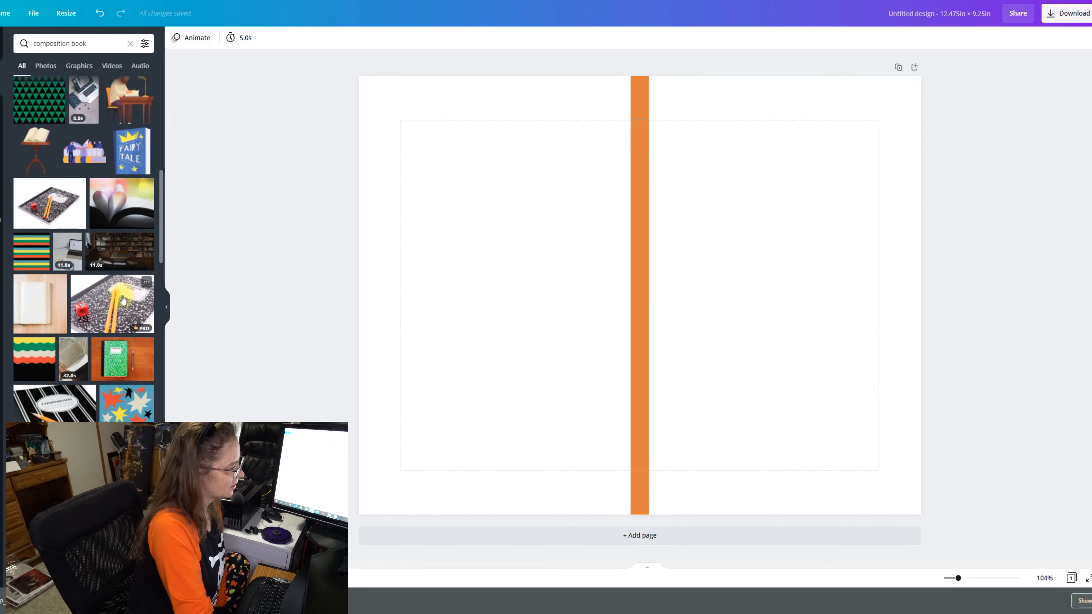
pyautogui.scroll(-15, 126, 304)
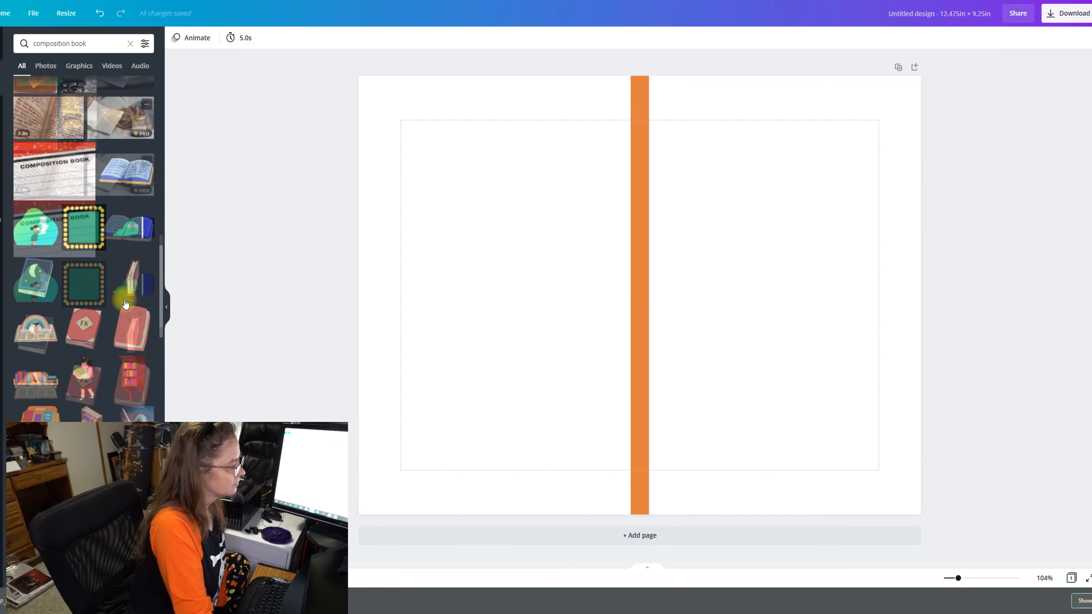
pyautogui.scroll(-20, 125, 304)
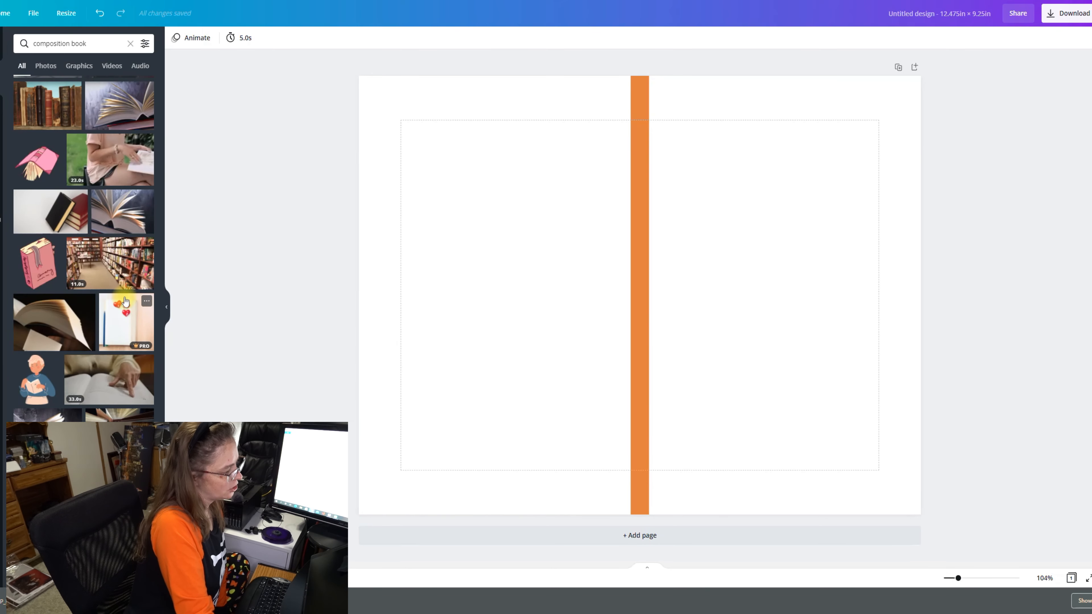
pyautogui.scroll(20, 126, 300)
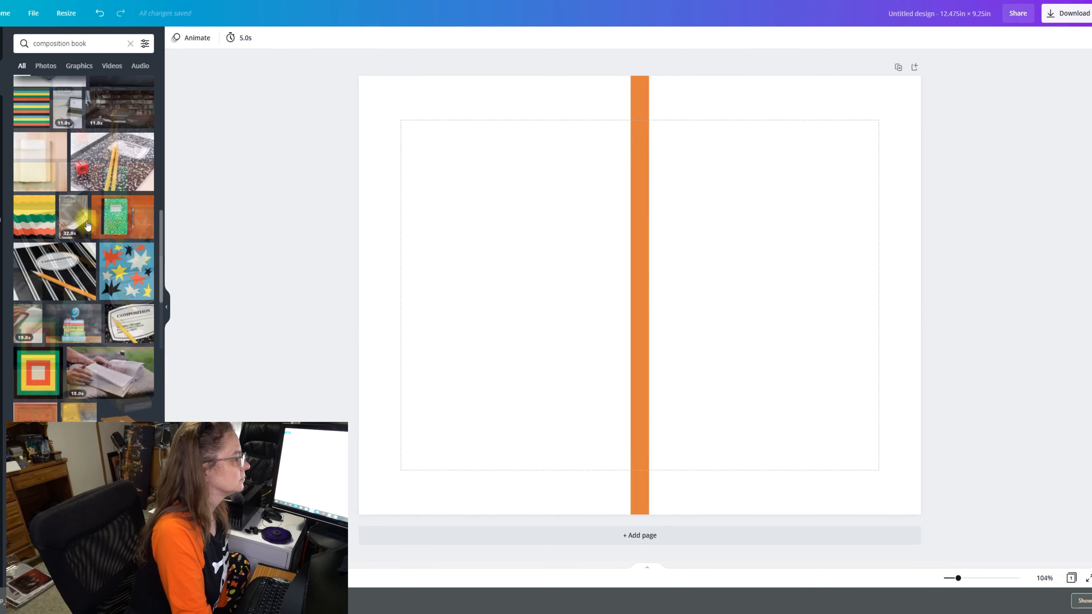
pyautogui.scroll(4, 81, 231)
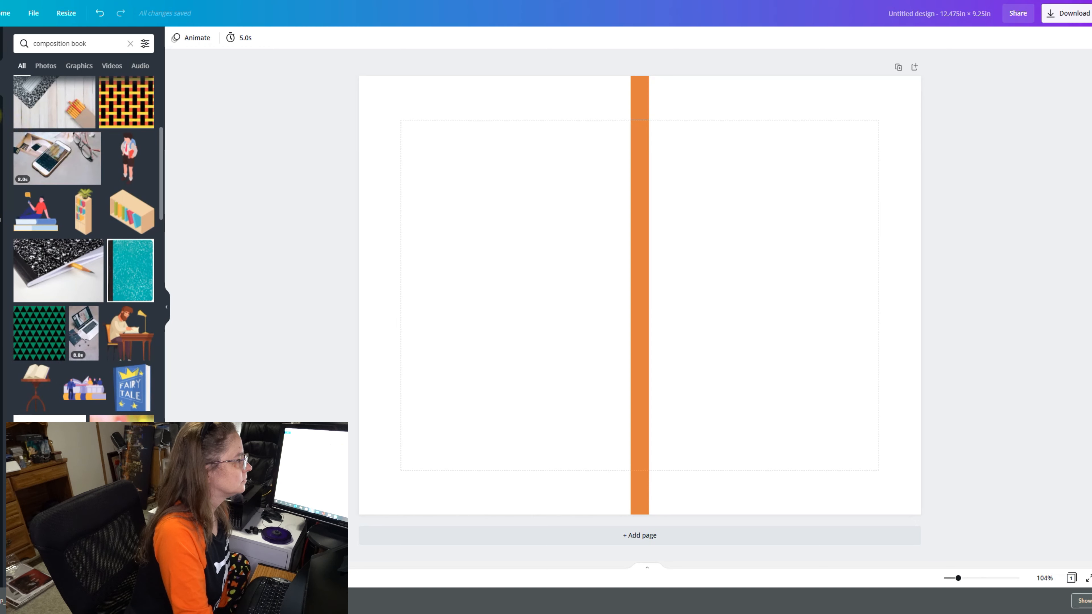
# Step: Open the existing moon phase design, copy its starry background image and paste it onto the new 12.475 x 9.25 in cover page
pyautogui.click(0, 112)
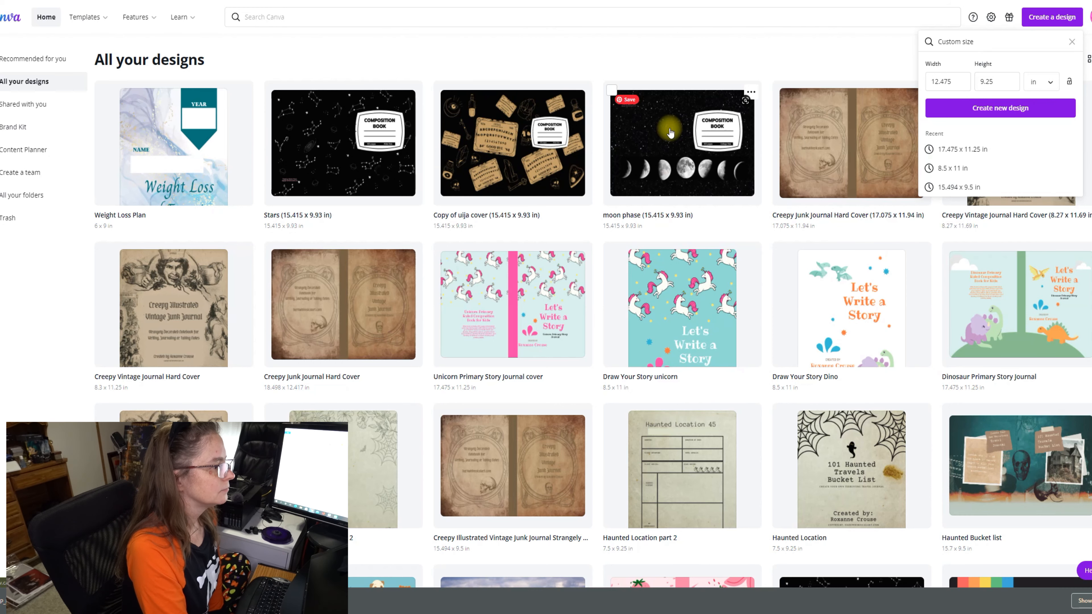
pyautogui.click(670, 129)
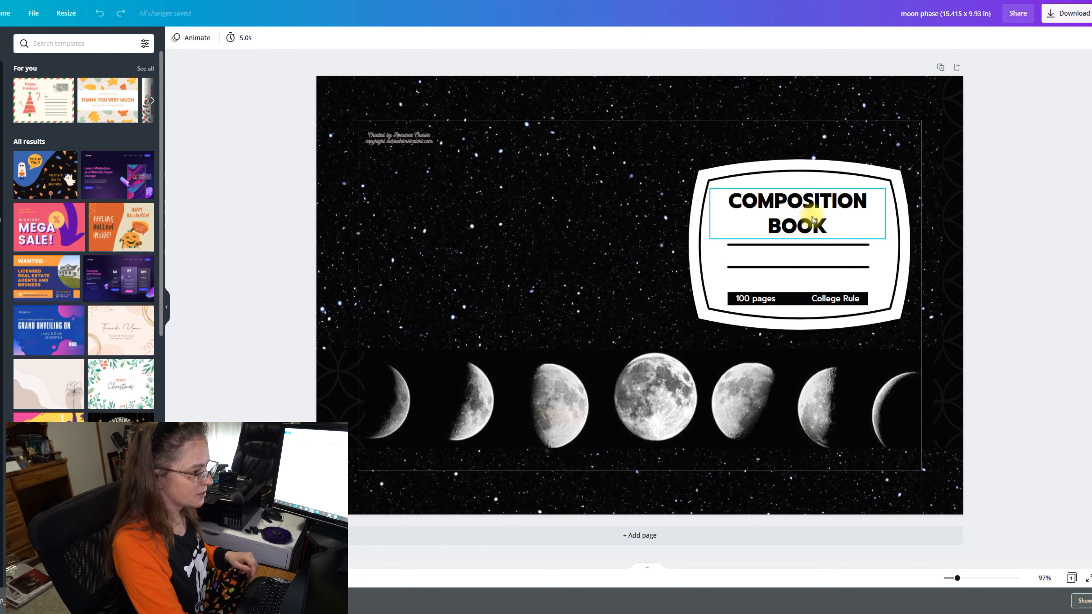
pyautogui.click(808, 208)
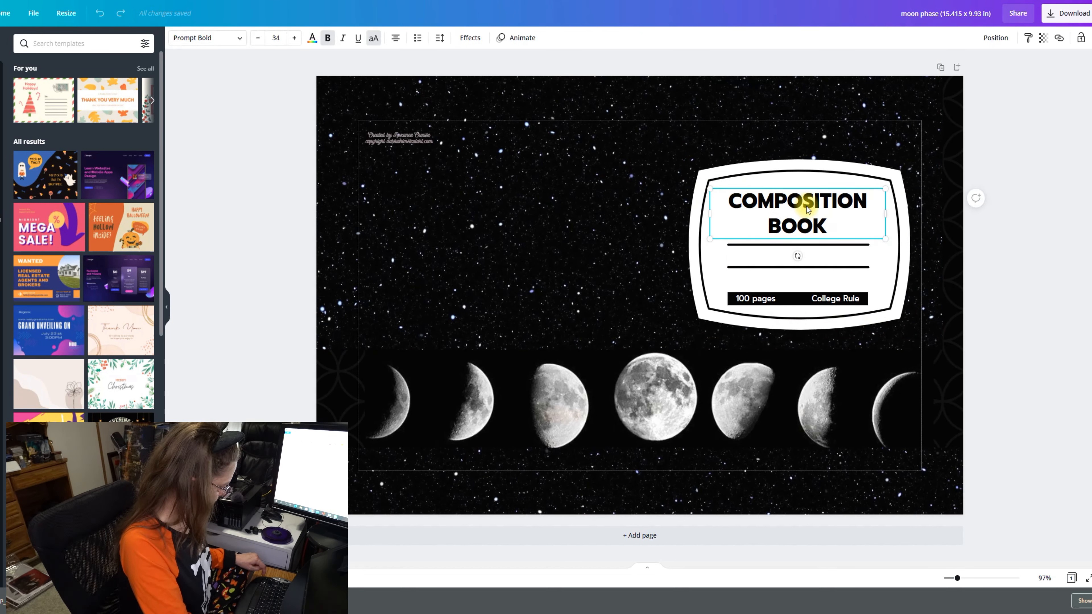
pyautogui.click(797, 268)
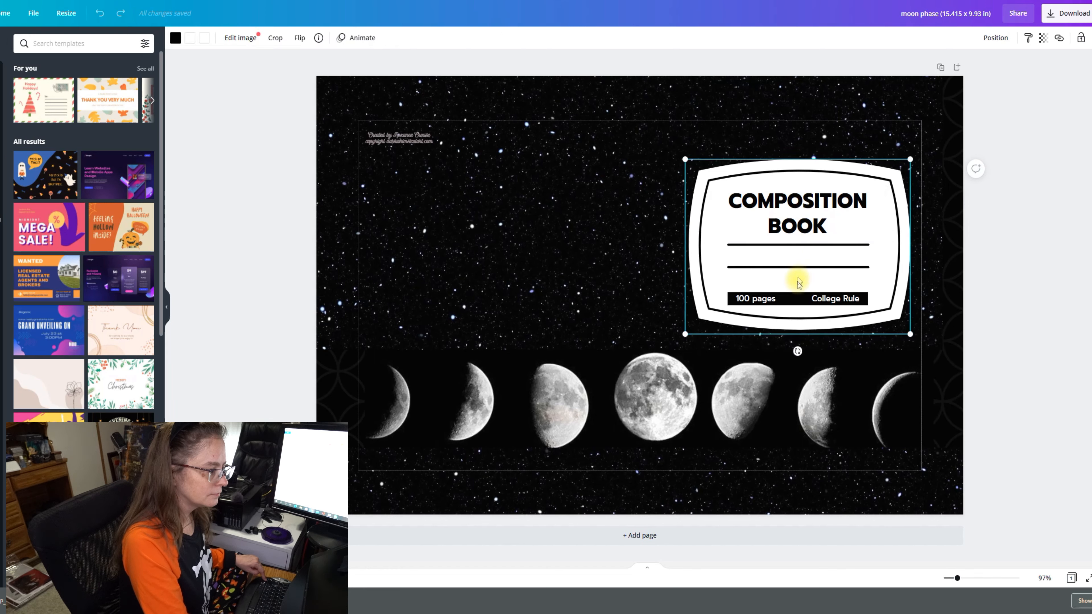
pyautogui.click(793, 302)
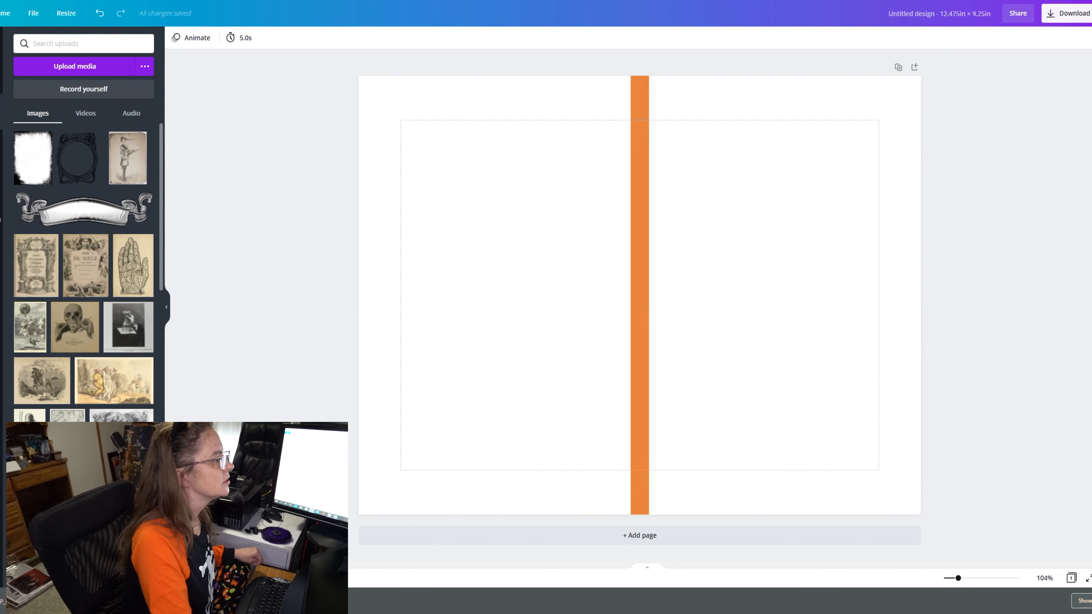
pyautogui.click(719, 239)
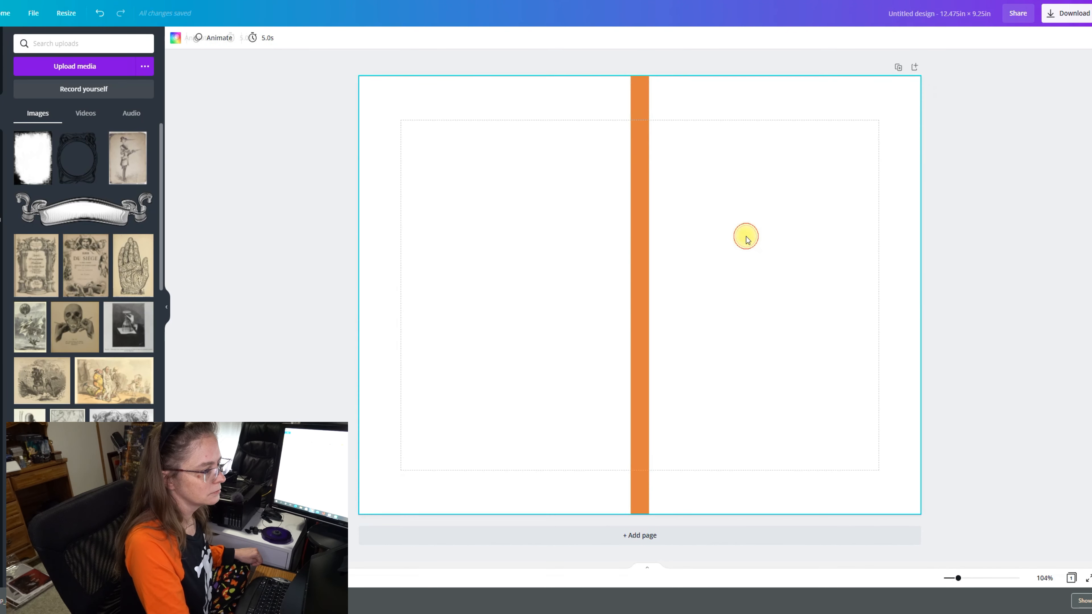
pyautogui.hotkey('ctrl', 'v')
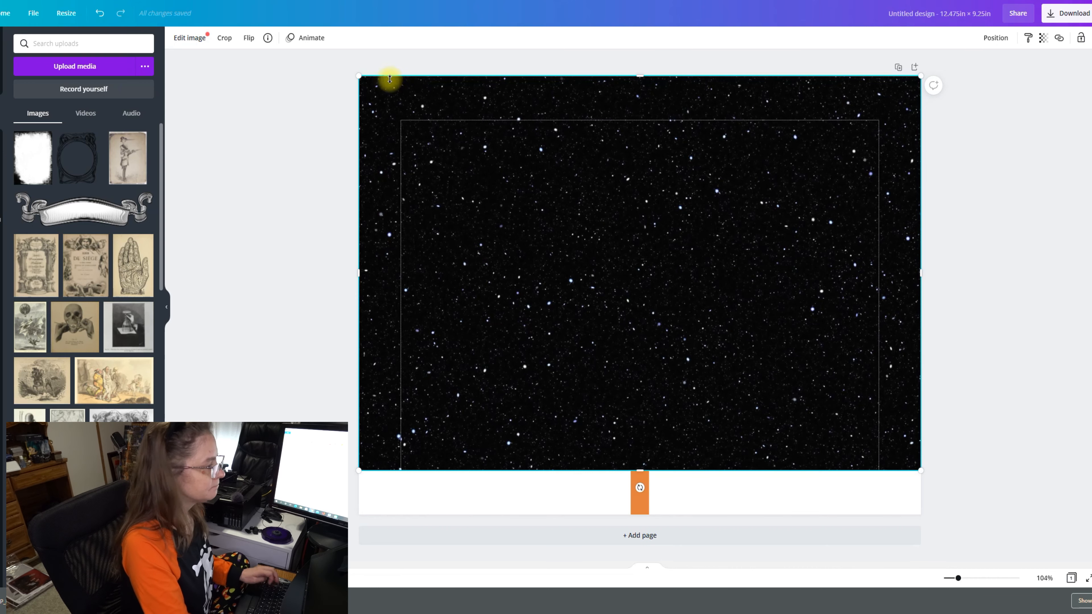
# Step: Undo the pasted starry background, and copy the composition book label with its title and page-info text from the moon phase design onto the cover page
pyautogui.click(99, 13)
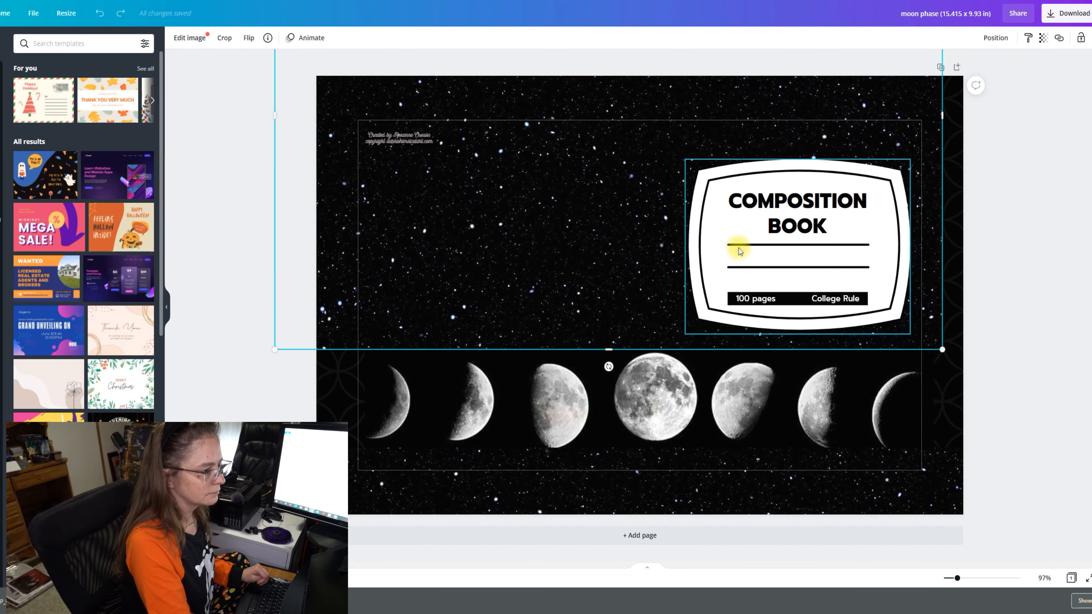
pyautogui.click(737, 251)
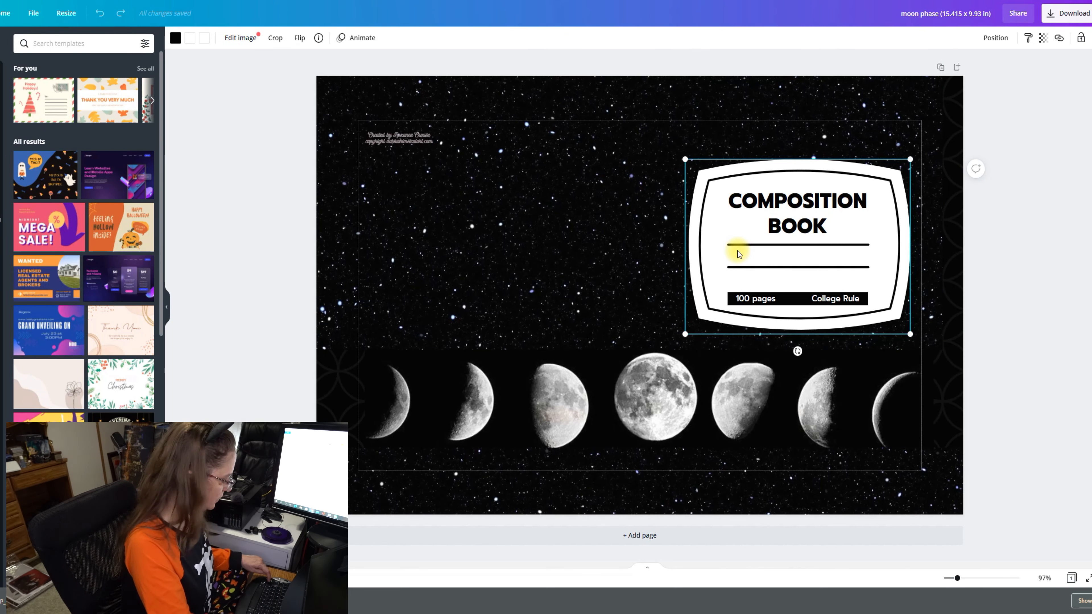
pyautogui.click(775, 227)
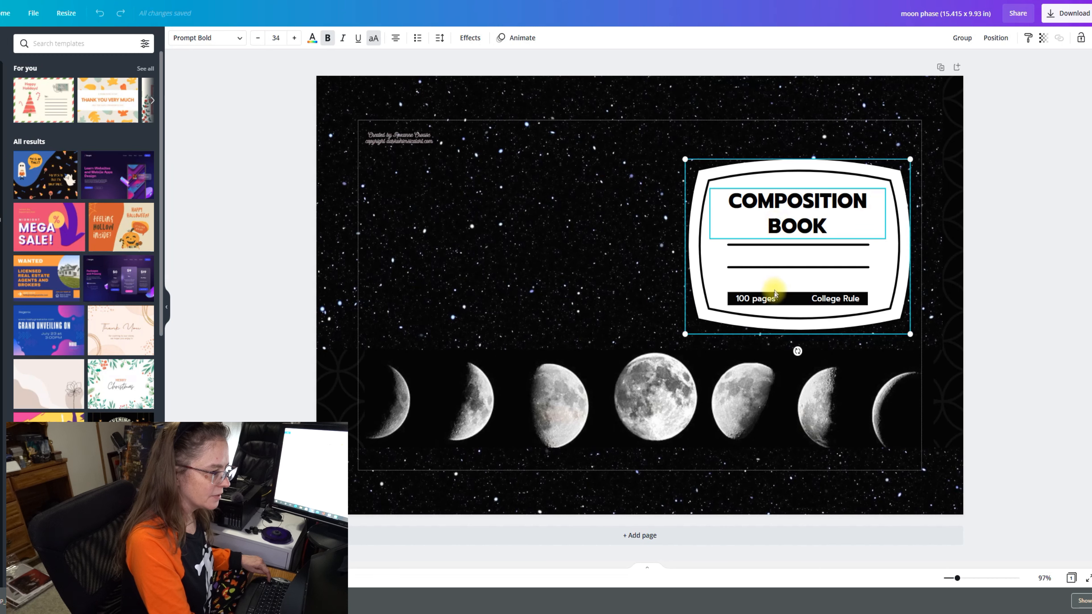
pyautogui.click(774, 302)
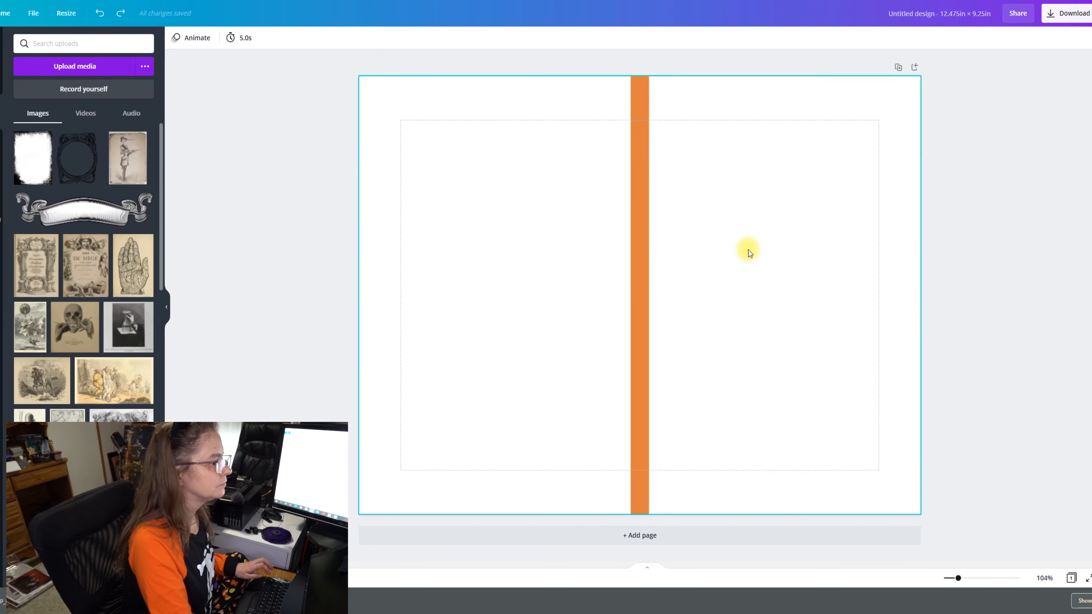
pyautogui.click(750, 251)
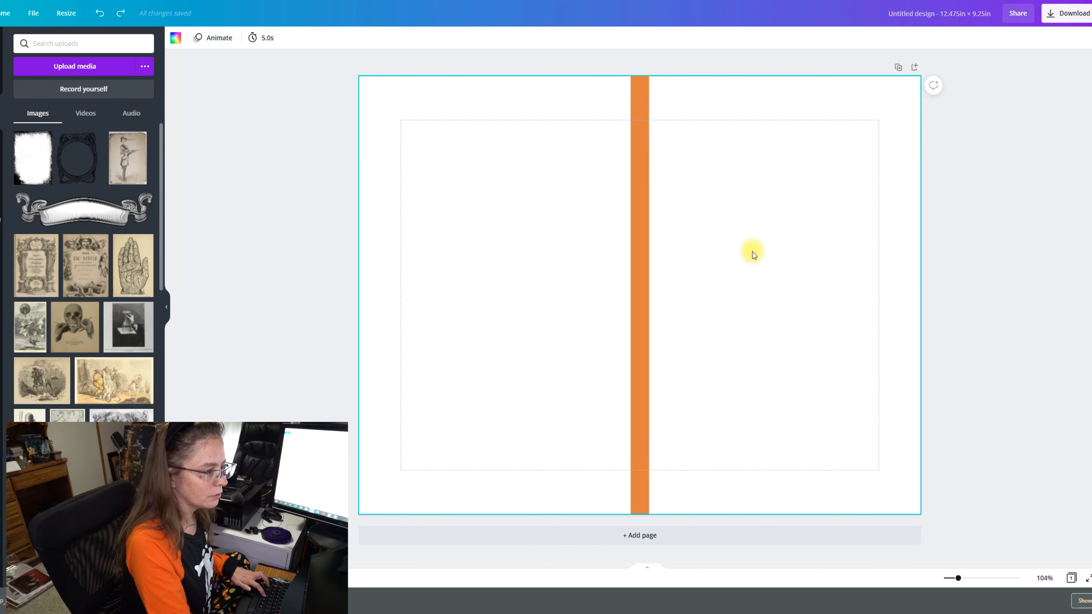
pyautogui.hotkey('ctrl', 'v')
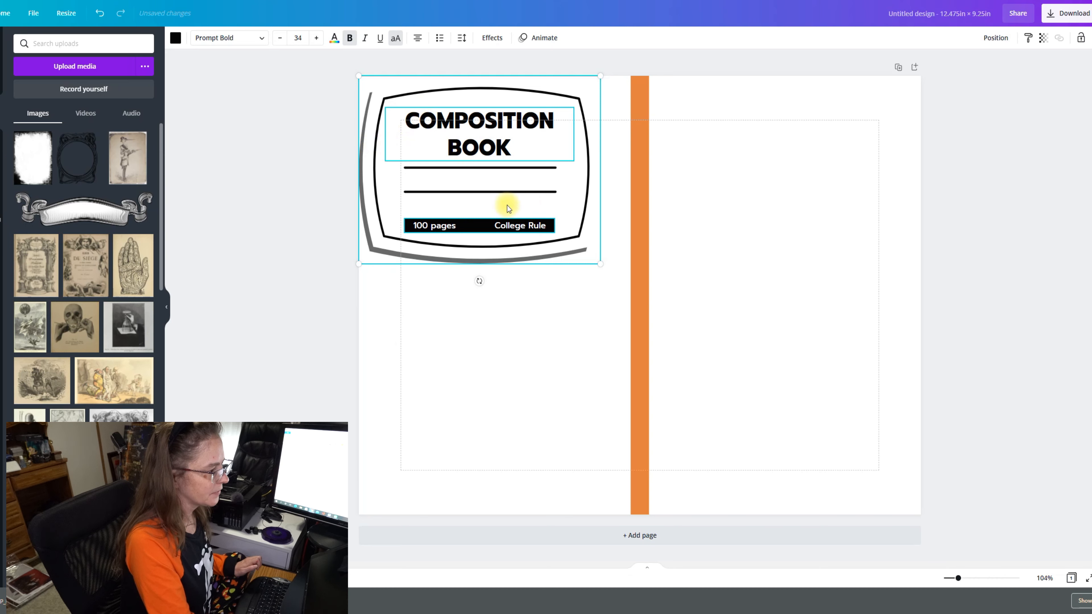
# Step: Move the label group to the front cover, scale it down to a title text size of about 25.5, and place it inside the margins
pyautogui.moveTo(509, 204); pyautogui.dragTo(800, 232)
pyautogui.moveTo(650, 296); pyautogui.dragTo(709, 248)
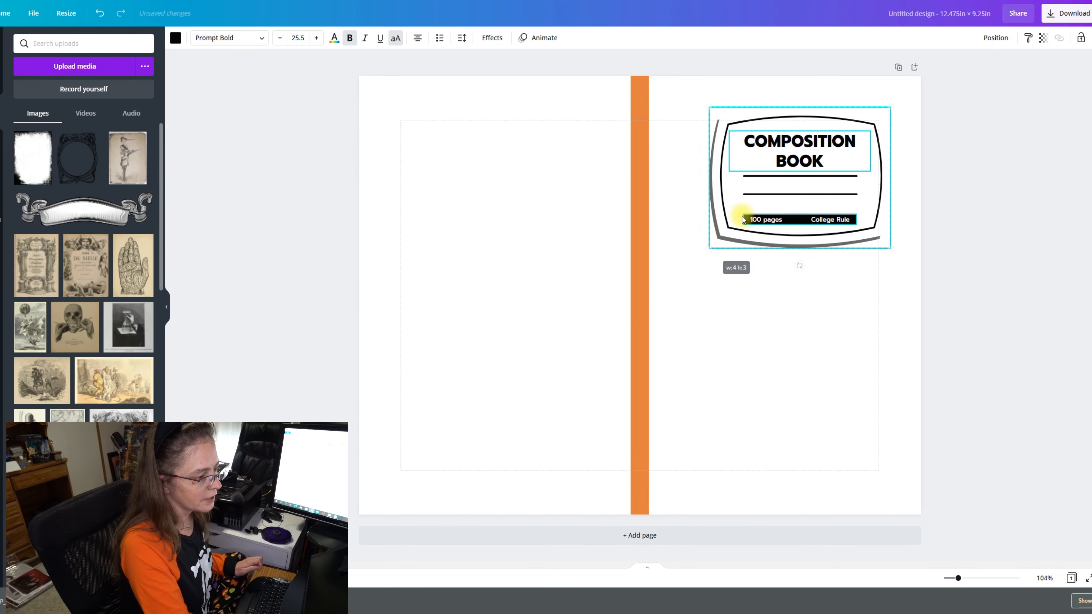
pyautogui.moveTo(811, 210)
pyautogui.mouseDown()
pyautogui.moveTo(793, 212)
pyautogui.moveTo(797, 219)
pyautogui.mouseUp()
pyautogui.moveTo(787, 229); pyautogui.dragTo(782, 243)
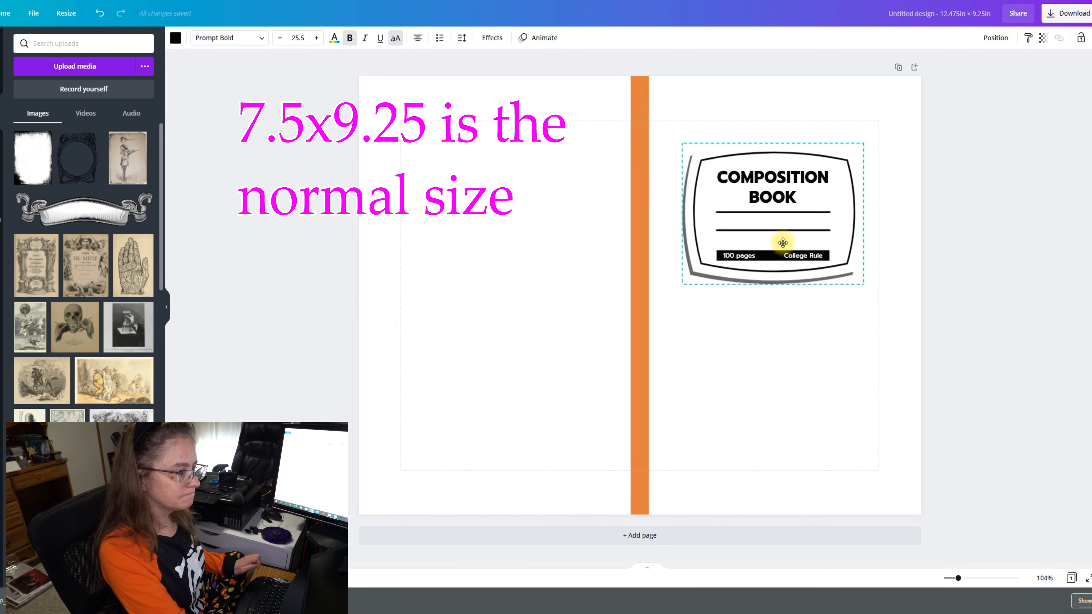